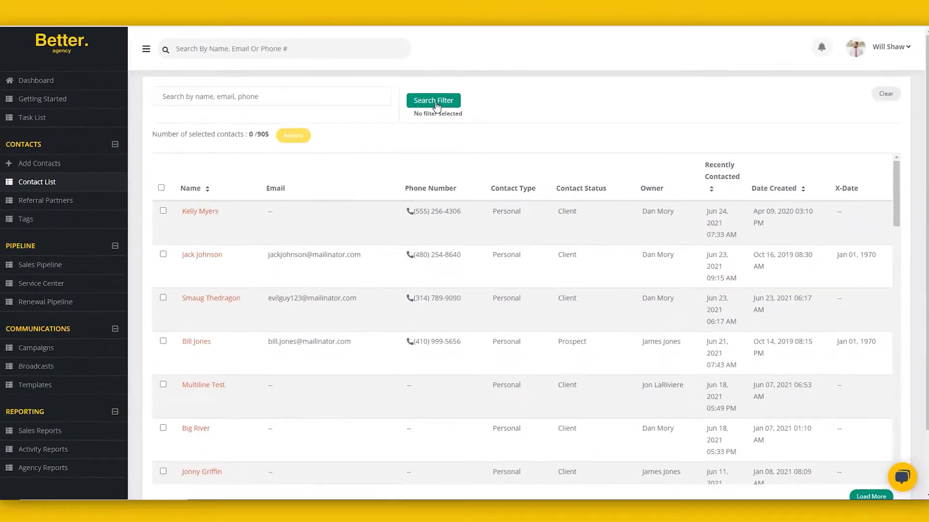
Step: Open the contact search filters and browse the status, owner, date, lead source, carrier and policy type options
{"action": "left_click", "coordinate": [438, 127]}
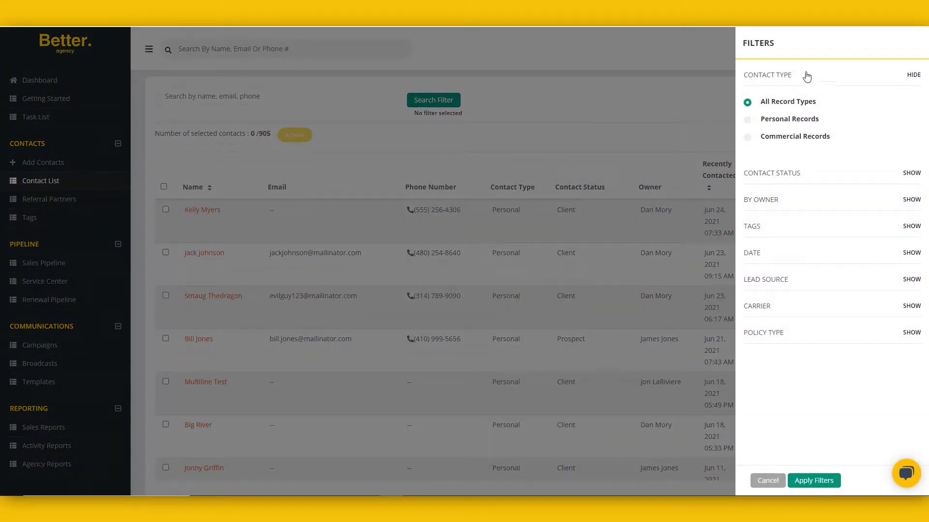
{"action": "left_click", "coordinate": [776, 174]}
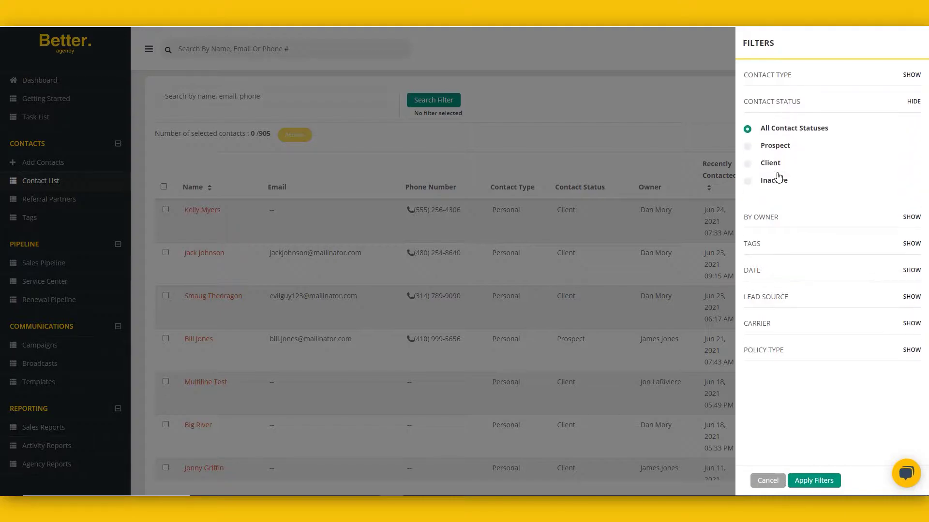
{"action": "left_click", "coordinate": [762, 224]}
{"action": "left_click", "coordinate": [753, 222]}
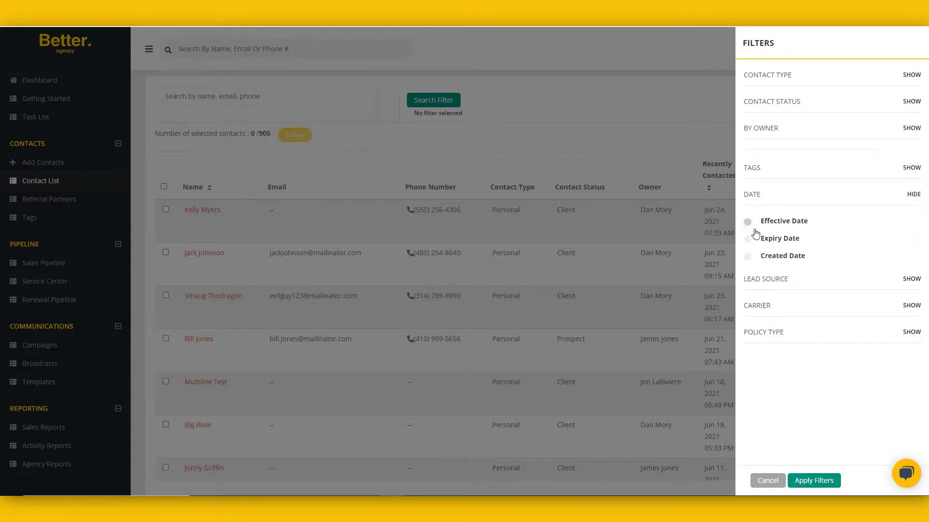
{"action": "left_click", "coordinate": [768, 301]}
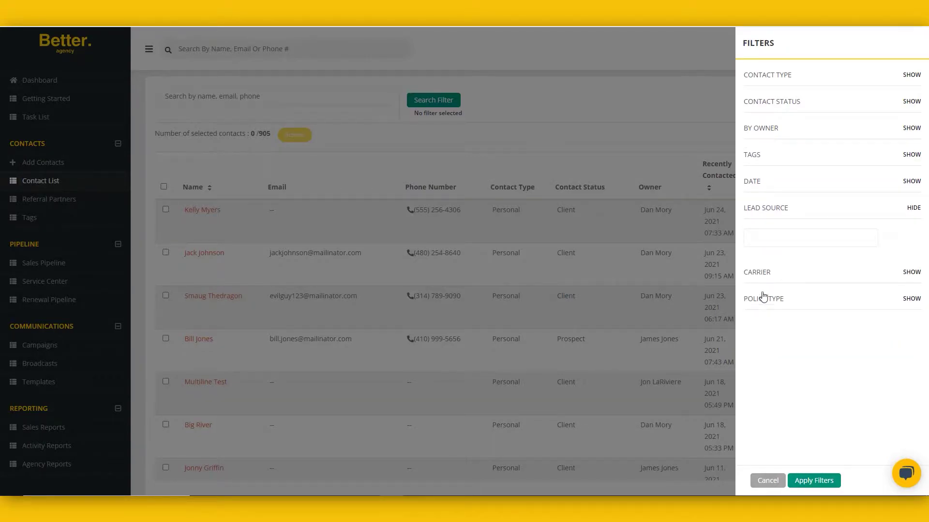
{"action": "left_click", "coordinate": [761, 278]}
{"action": "left_click", "coordinate": [763, 303]}
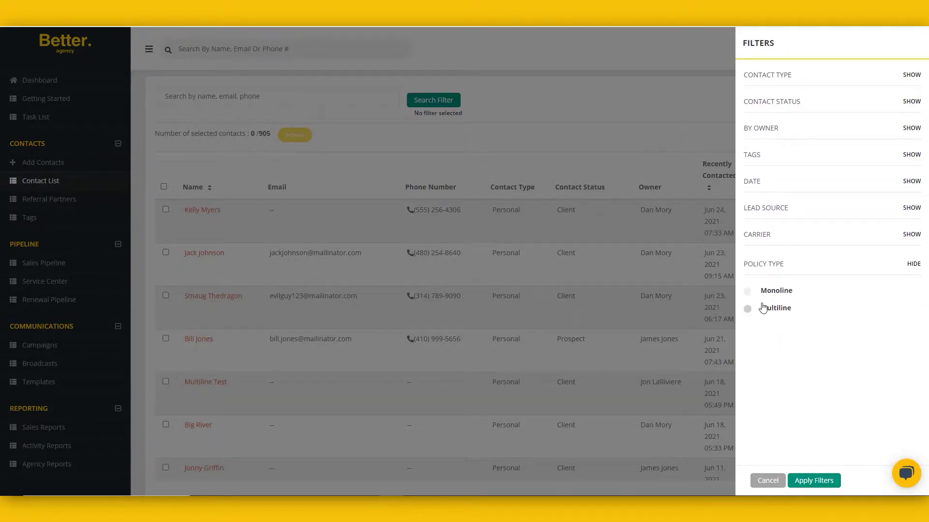
Step: Filter to Multiline policy holders who have Auto but not Home, leaving 54 contacts
{"action": "left_click", "coordinate": [777, 308]}
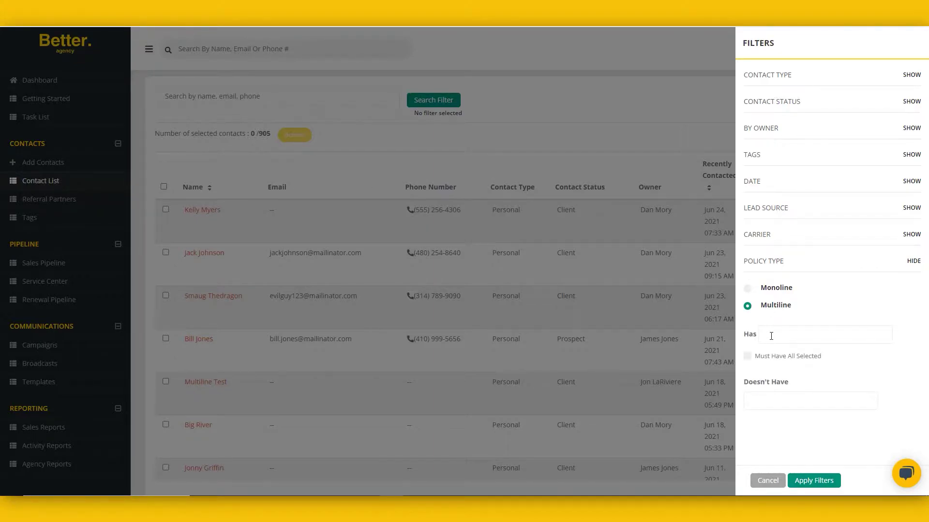
{"action": "left_click", "coordinate": [771, 337]}
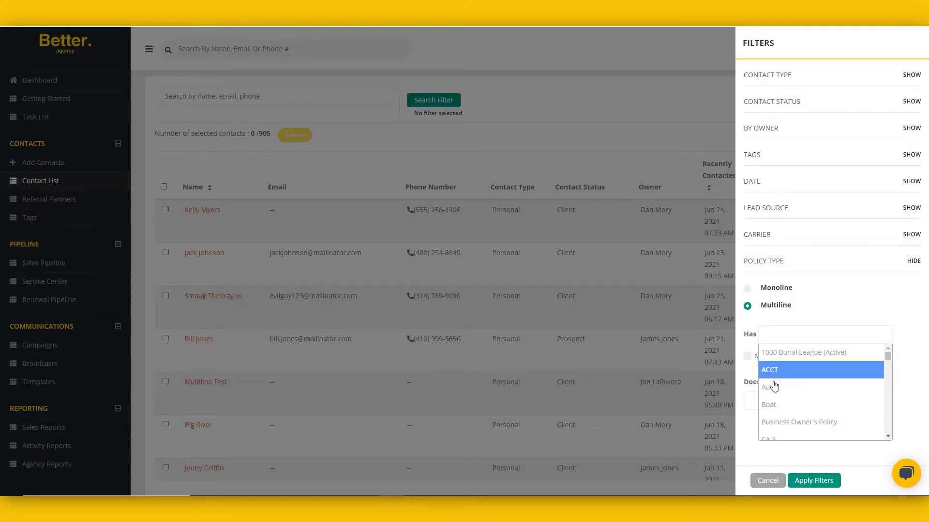
{"action": "left_click", "coordinate": [774, 390]}
{"action": "left_click", "coordinate": [775, 398]}
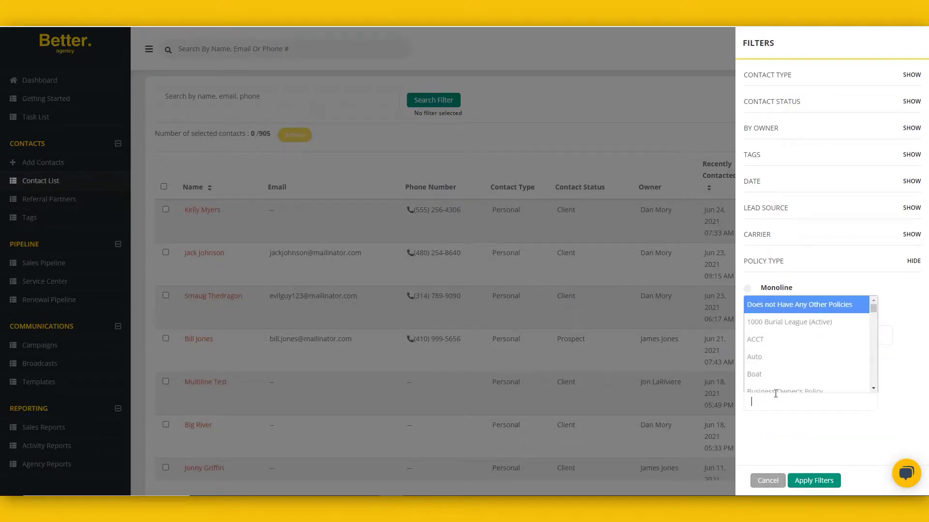
{"action": "scroll", "coordinate": [774, 377], "scroll_direction": "down", "scroll_amount": 3}
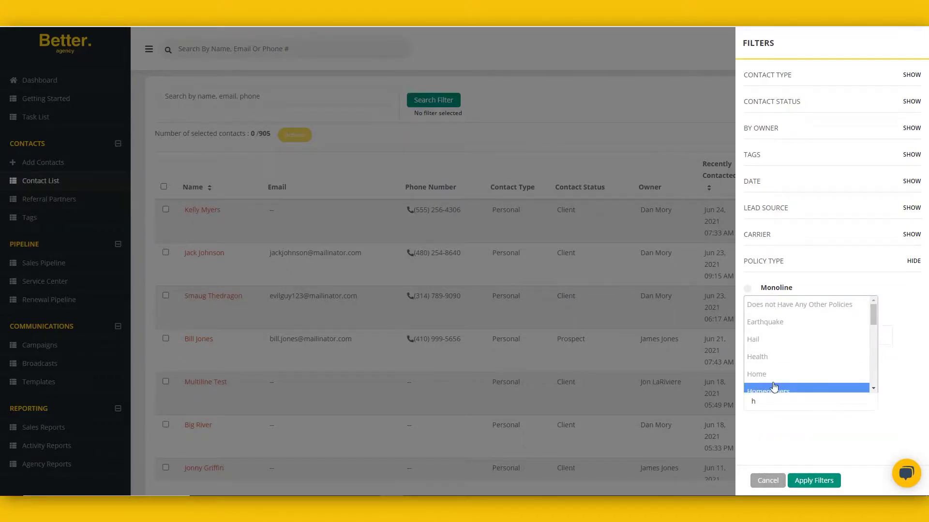
{"action": "left_click", "coordinate": [772, 374]}
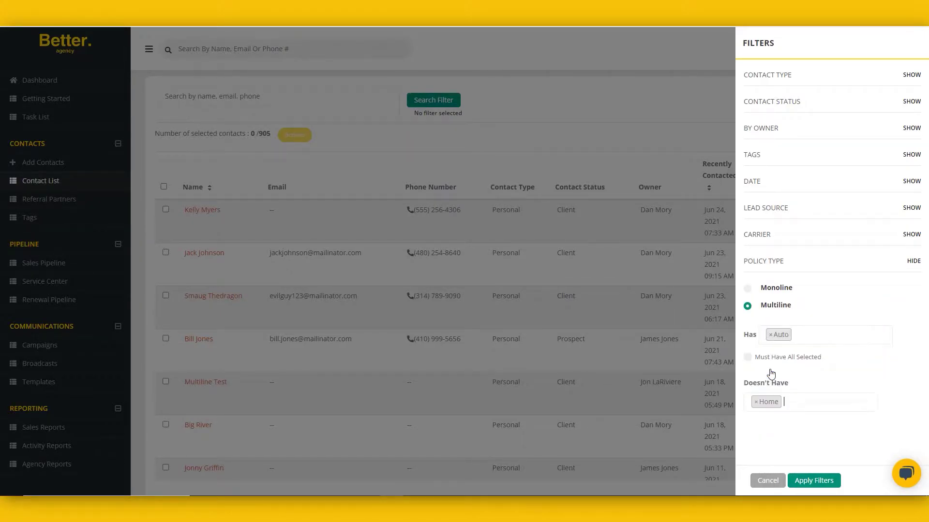
{"action": "left_click", "coordinate": [823, 482]}
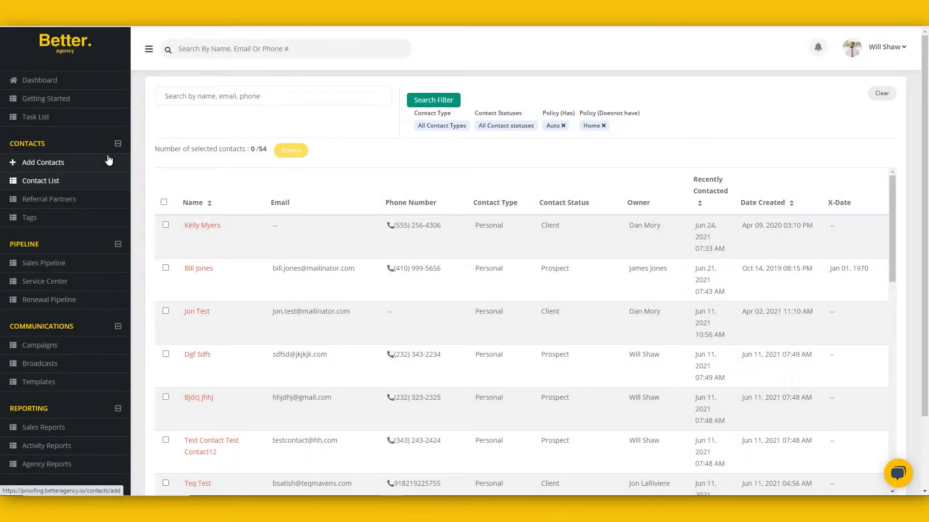
{"action": "left_click", "coordinate": [164, 202]}
{"action": "left_click", "coordinate": [292, 151]}
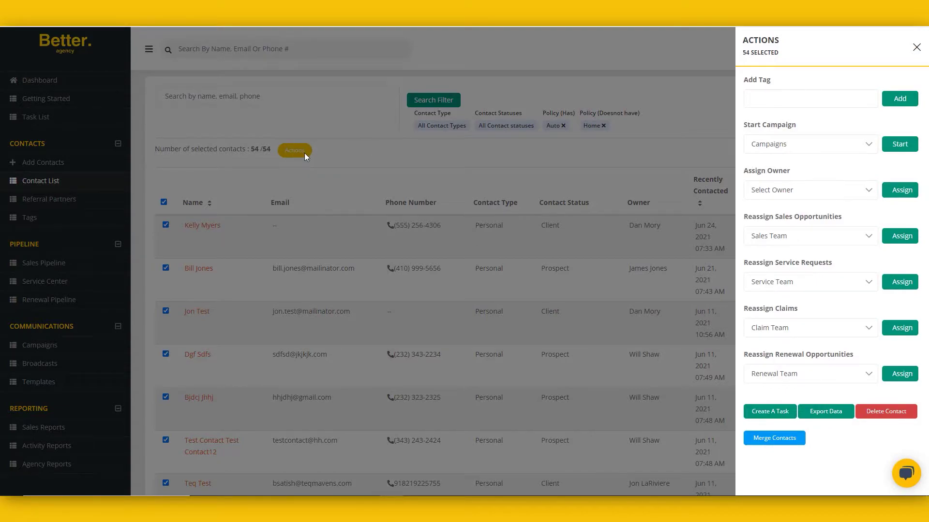
{"action": "left_click", "coordinate": [808, 144]}
{"action": "left_click", "coordinate": [808, 144]}
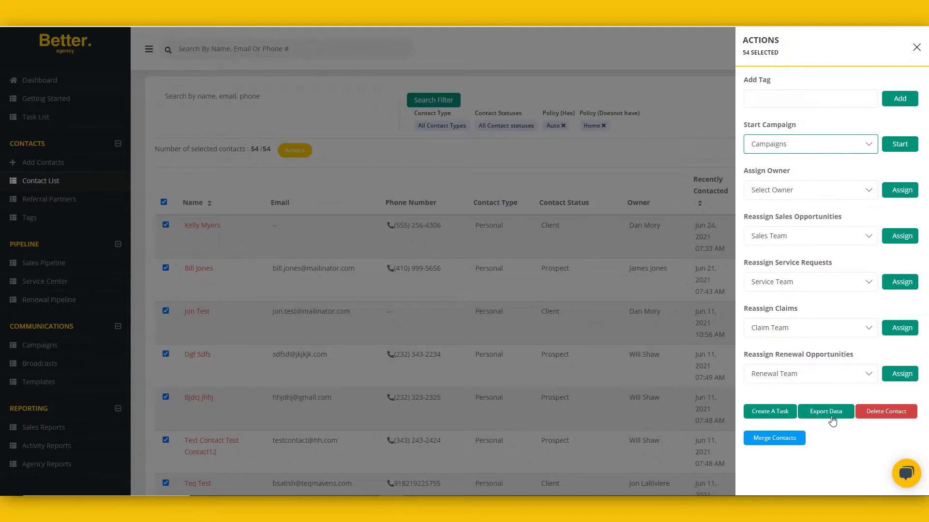
{"action": "left_click", "coordinate": [916, 47]}
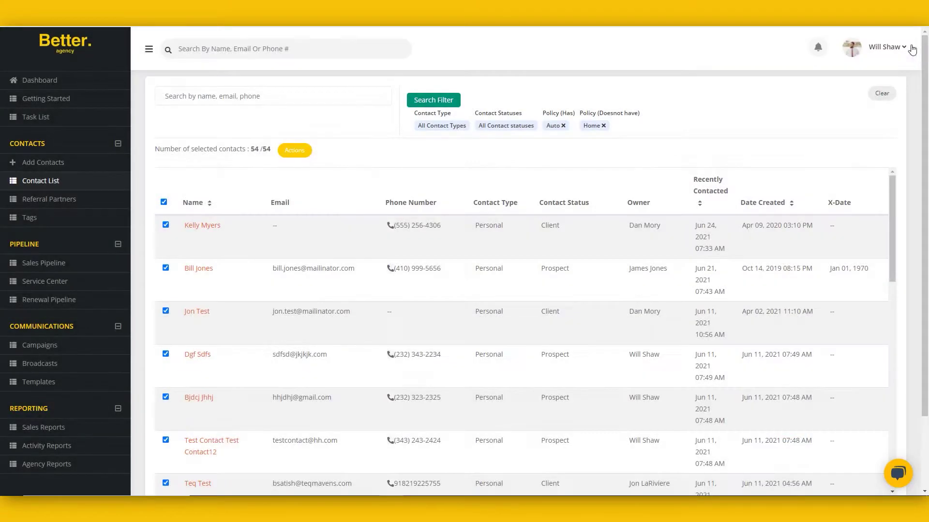
{"action": "left_click", "coordinate": [164, 204]}
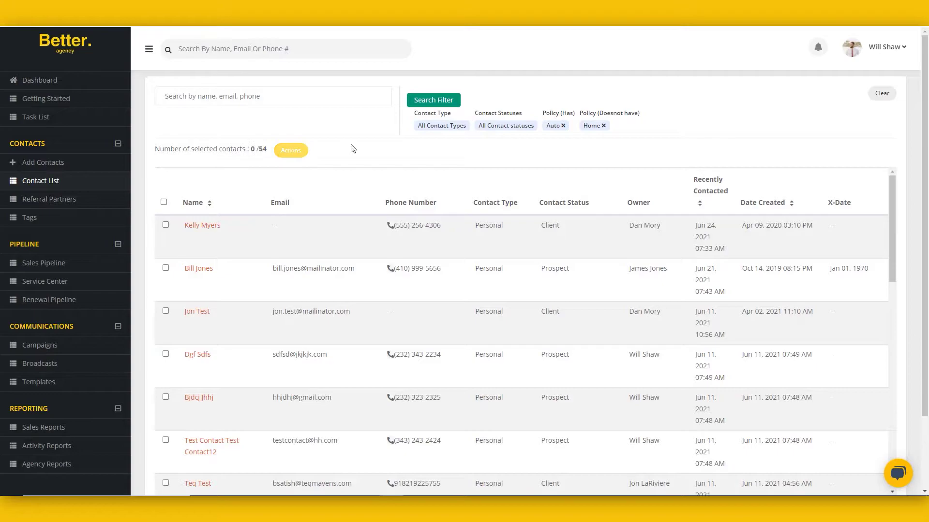
{"action": "left_click", "coordinate": [442, 104]}
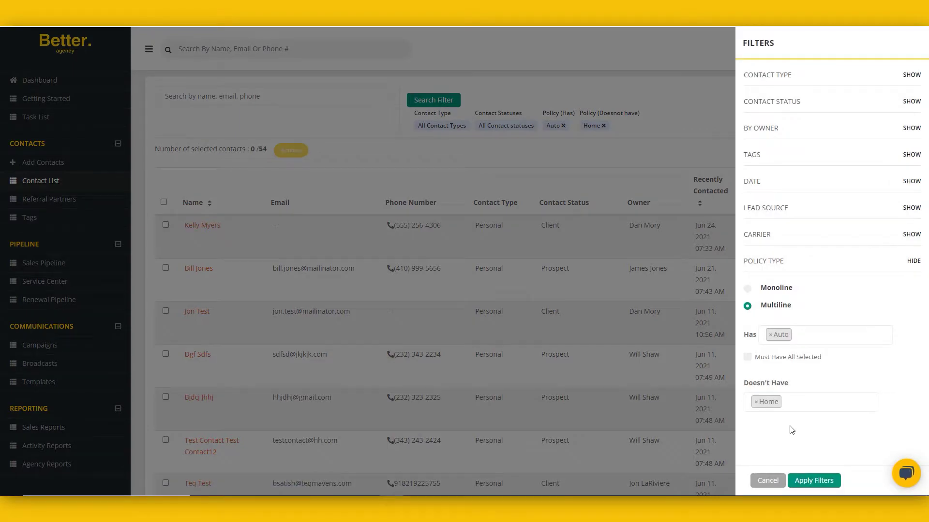
{"action": "left_click", "coordinate": [781, 239]}
{"action": "left_click", "coordinate": [777, 261]}
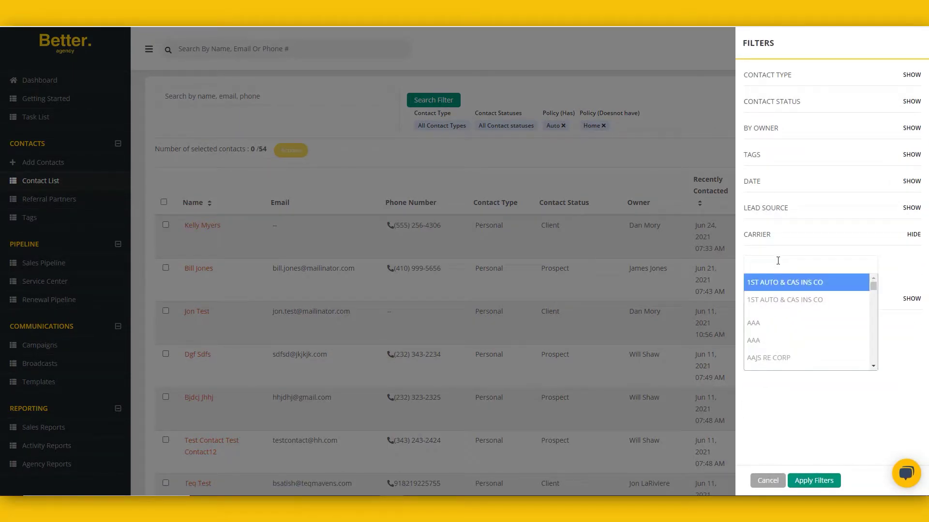
{"action": "scroll", "coordinate": [776, 283], "scroll_direction": "down", "scroll_amount": 10}
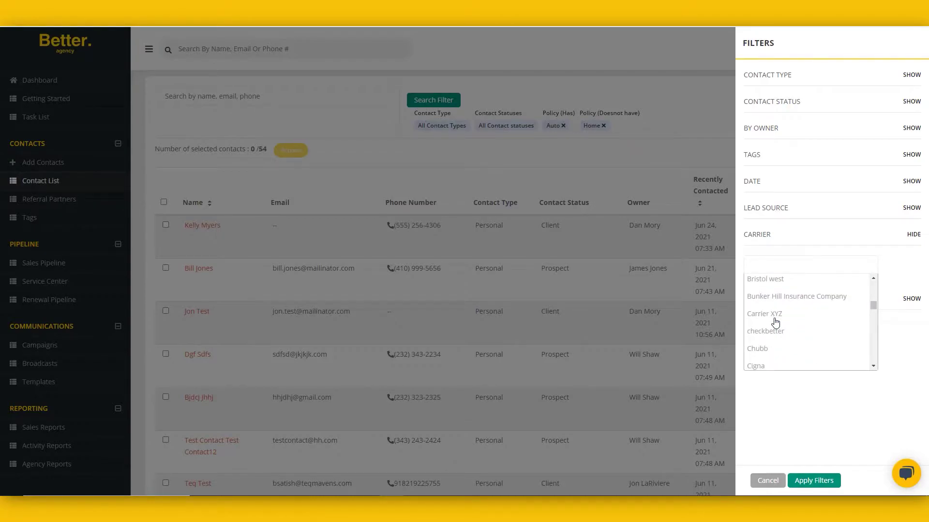
{"action": "scroll", "coordinate": [777, 327], "scroll_direction": "down", "scroll_amount": 6}
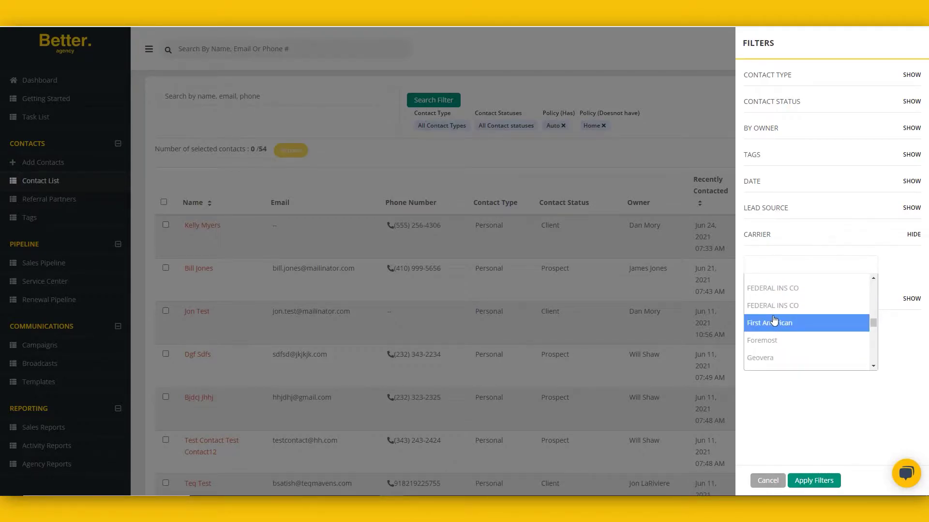
{"action": "scroll", "coordinate": [777, 354], "scroll_direction": "down", "scroll_amount": 3}
{"action": "left_click", "coordinate": [764, 481]}
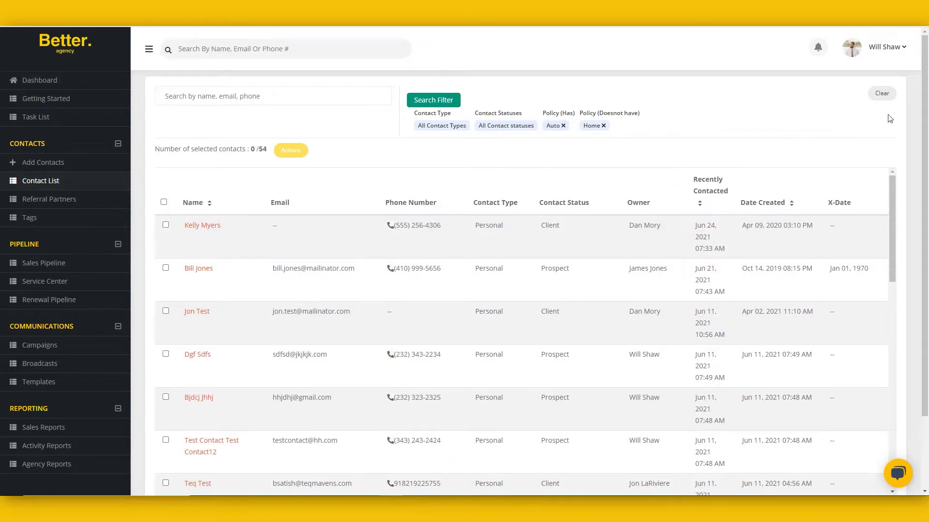
{"action": "left_click", "coordinate": [882, 94]}
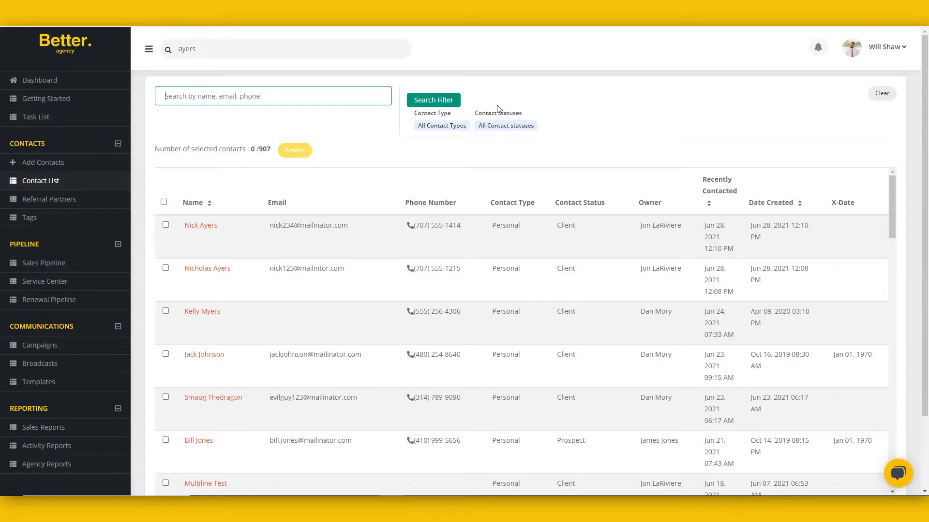
Step: Search contacts by the client's surname, select all four matches, and choose to merge them
{"action": "left_click", "coordinate": [236, 92]}
{"action": "type", "text": "ayers"}
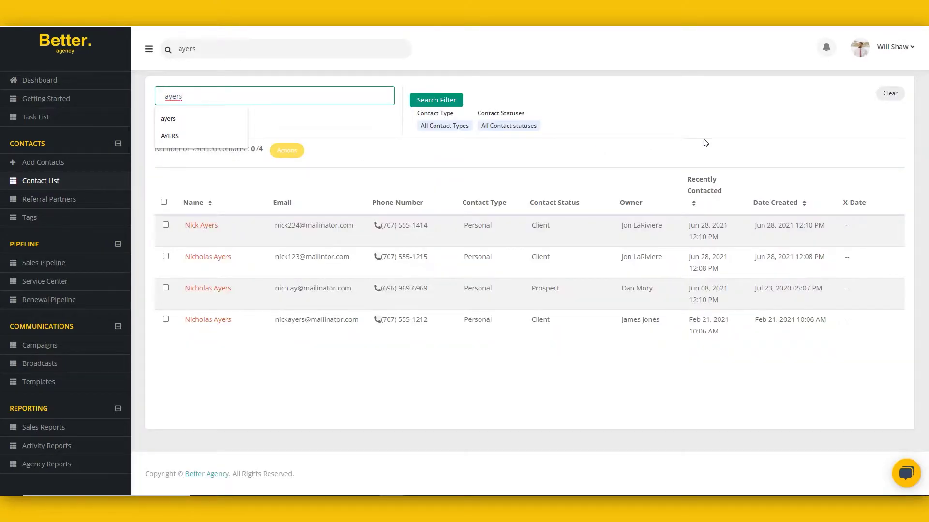
{"action": "left_click", "coordinate": [732, 128]}
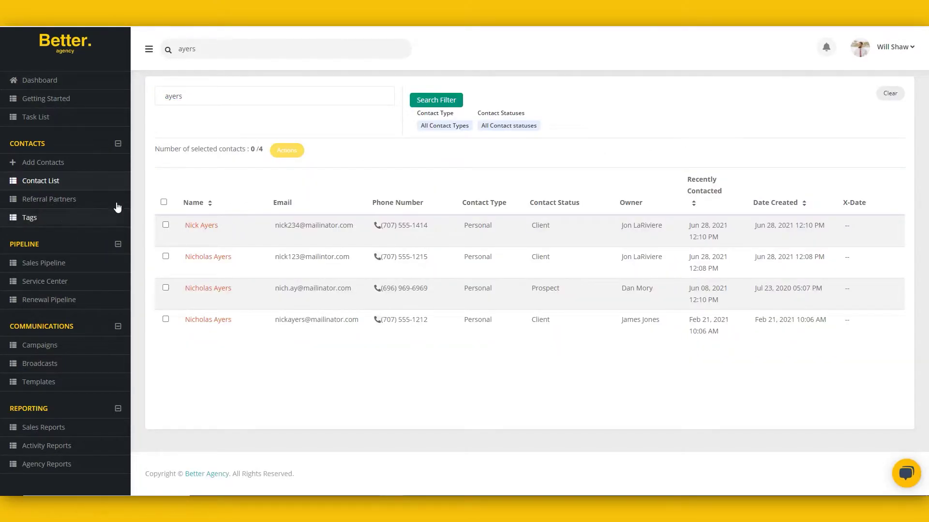
{"action": "left_click", "coordinate": [164, 203]}
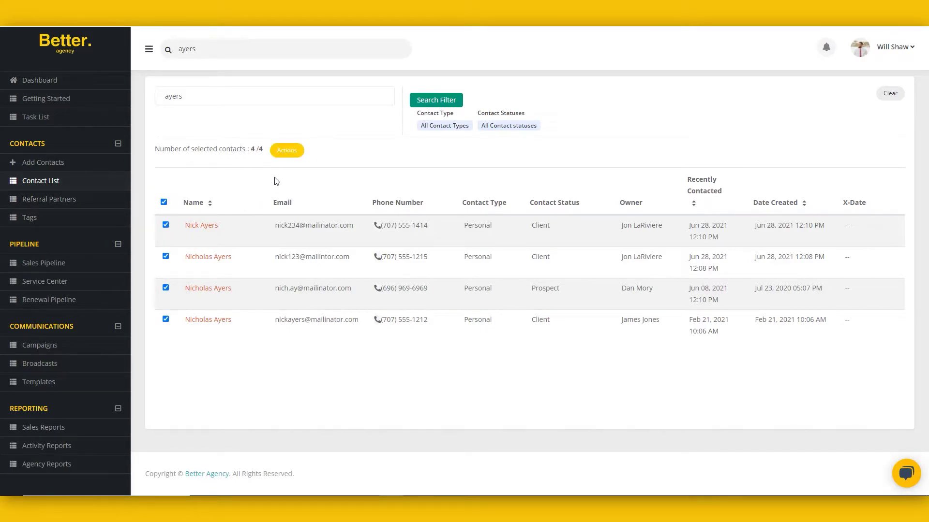
{"action": "left_click", "coordinate": [288, 150]}
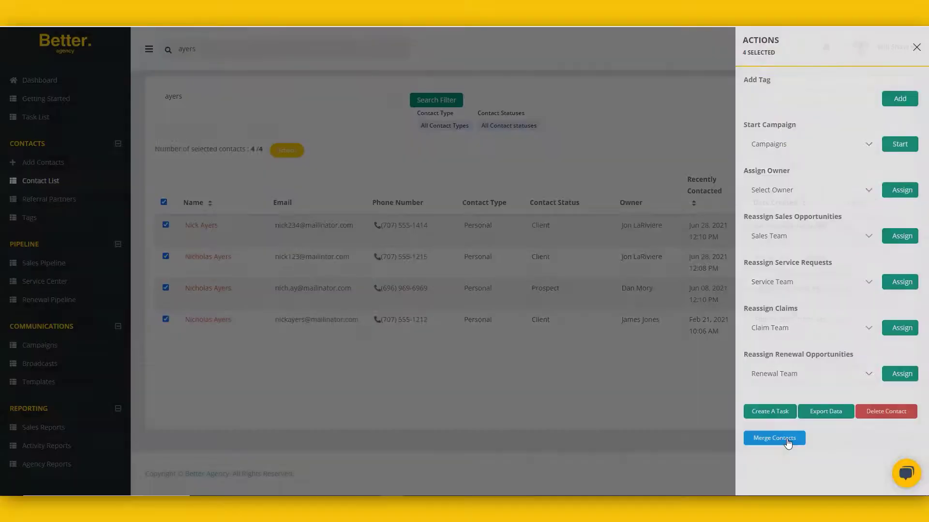
{"action": "left_click", "coordinate": [738, 430]}
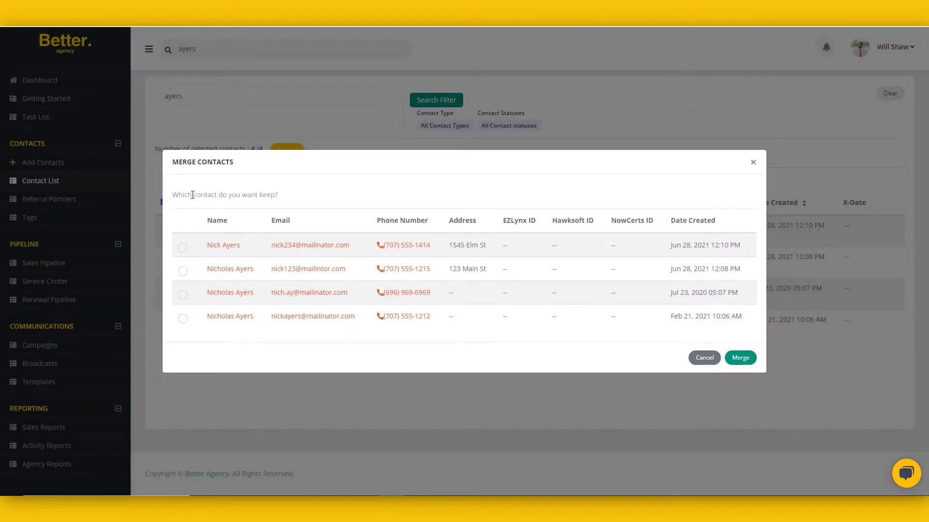
Step: Keep the record created Jun 28, 2021 at 12:08 PM and merge the four duplicates into it
{"action": "left_click_drag", "start_coordinate": [193, 195], "coordinate": [273, 196]}
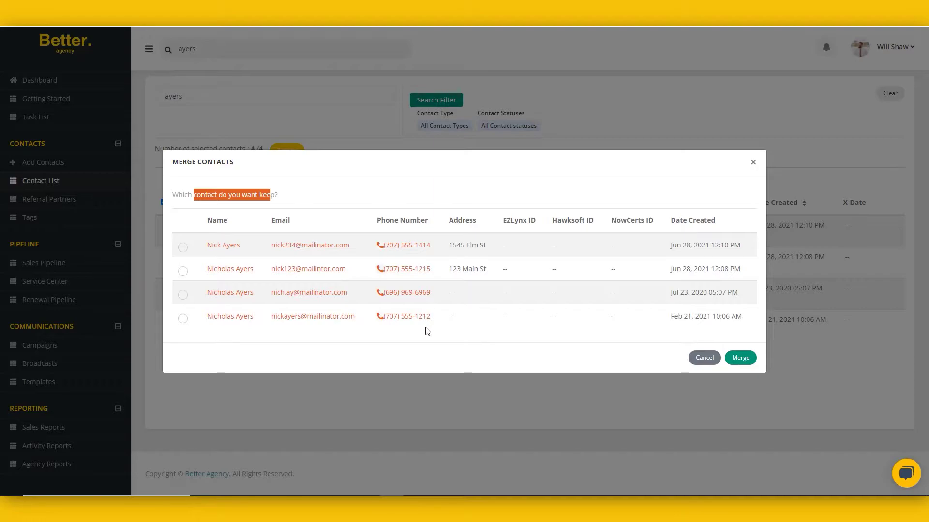
{"action": "left_click", "coordinate": [183, 271]}
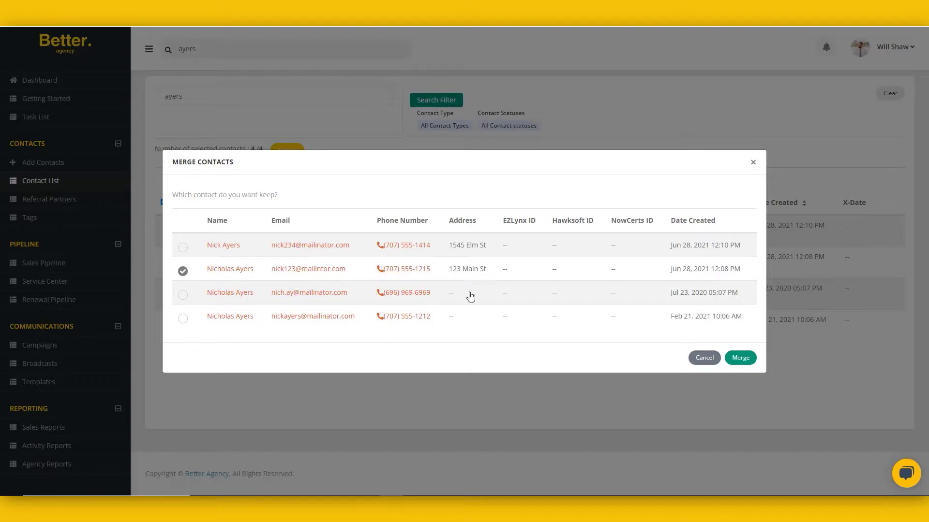
{"action": "left_click", "coordinate": [741, 359]}
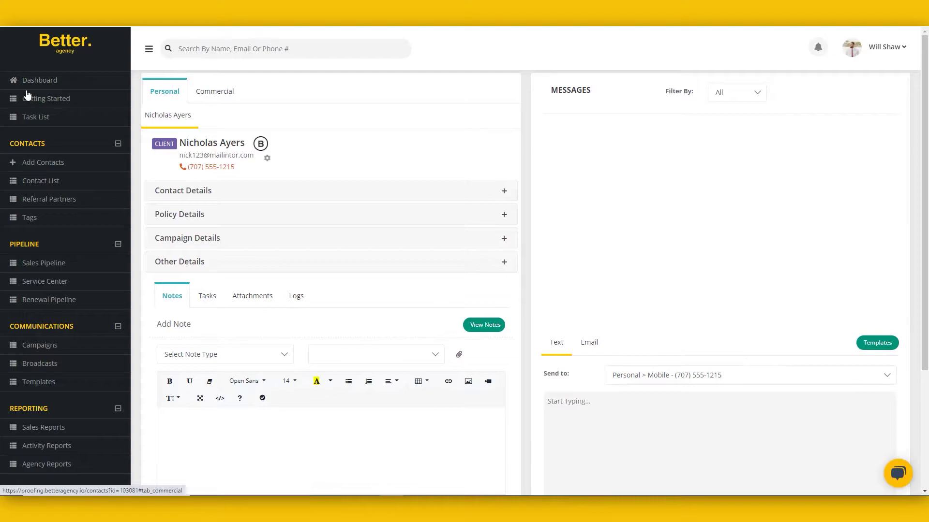
Step: Expand the merged contact's details and scroll through them
{"action": "left_click", "coordinate": [216, 198]}
{"action": "scroll", "coordinate": [257, 269], "scroll_direction": "down", "scroll_amount": 2}
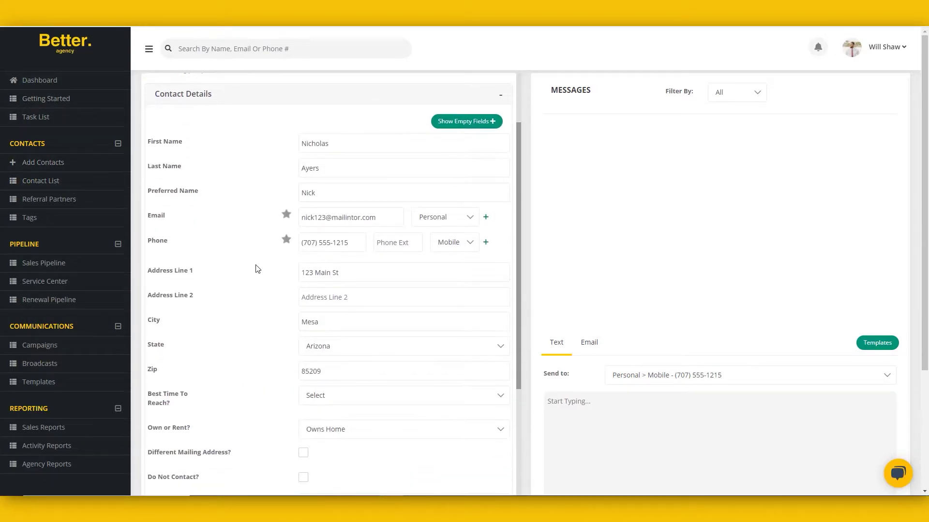
{"action": "scroll", "coordinate": [257, 270], "scroll_direction": "down", "scroll_amount": 6}
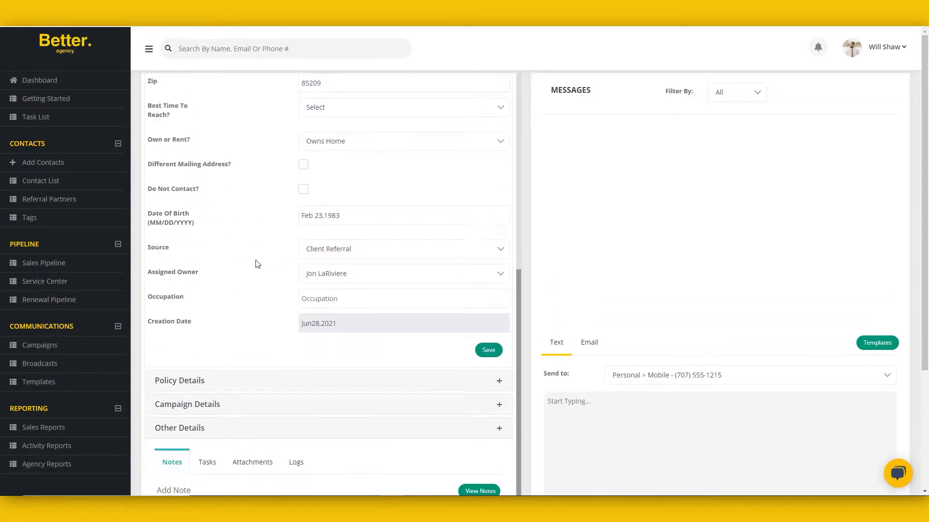
{"action": "scroll", "coordinate": [231, 310], "scroll_direction": "up", "scroll_amount": 8}
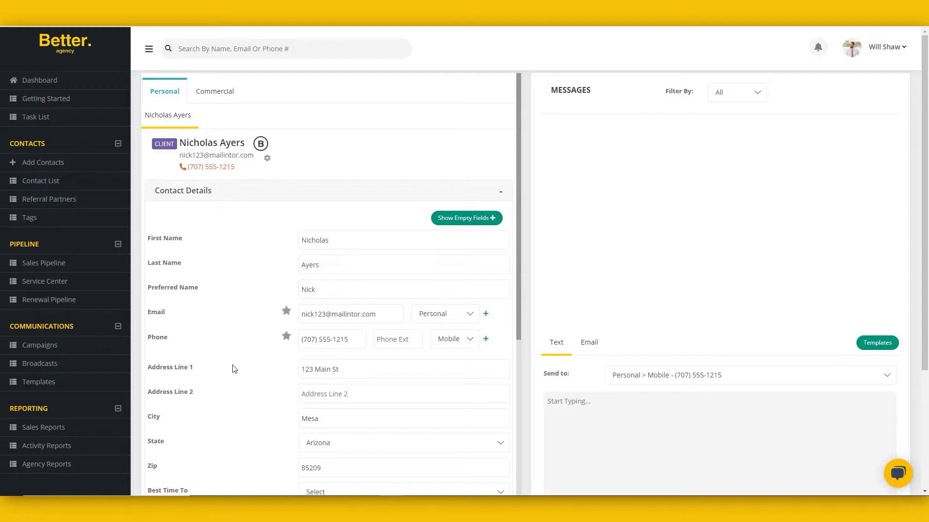
Step: Rerun the surname search on the full contact list, now returning just 1 contact
{"action": "left_click", "coordinate": [40, 183]}
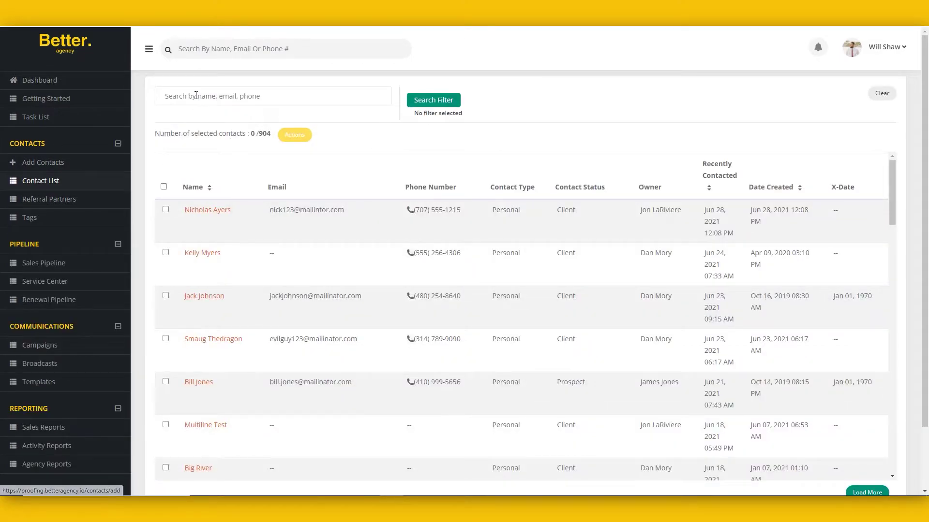
{"action": "left_click", "coordinate": [198, 95]}
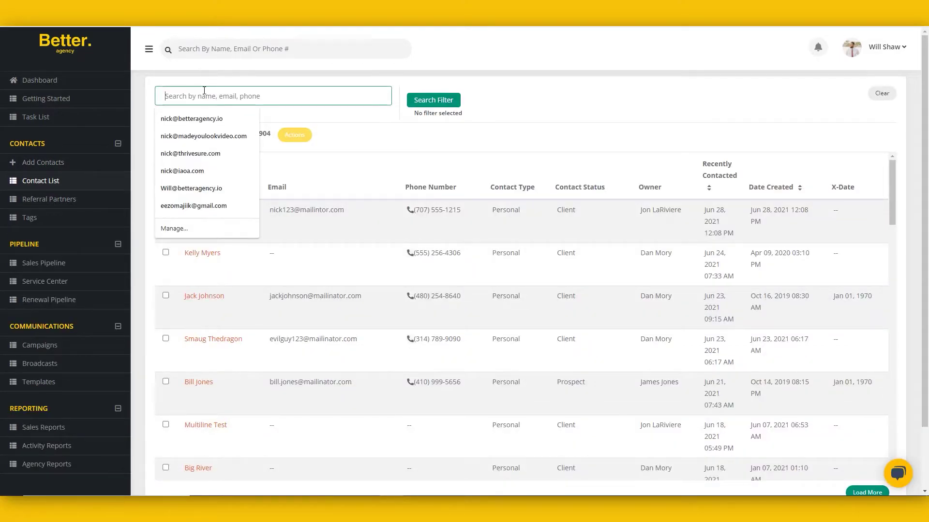
{"action": "type", "text": "ayers"}
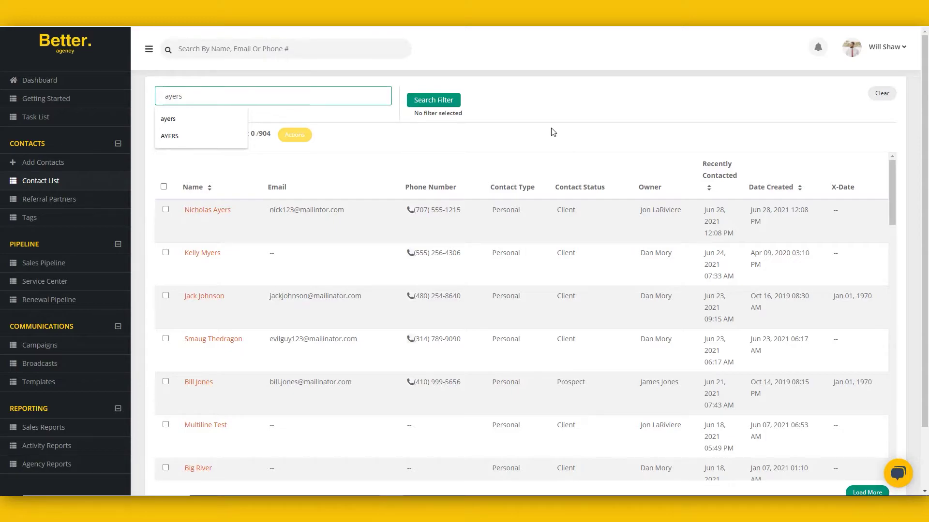
{"action": "key", "text": "Return"}
{"action": "left_click", "coordinate": [497, 333]}
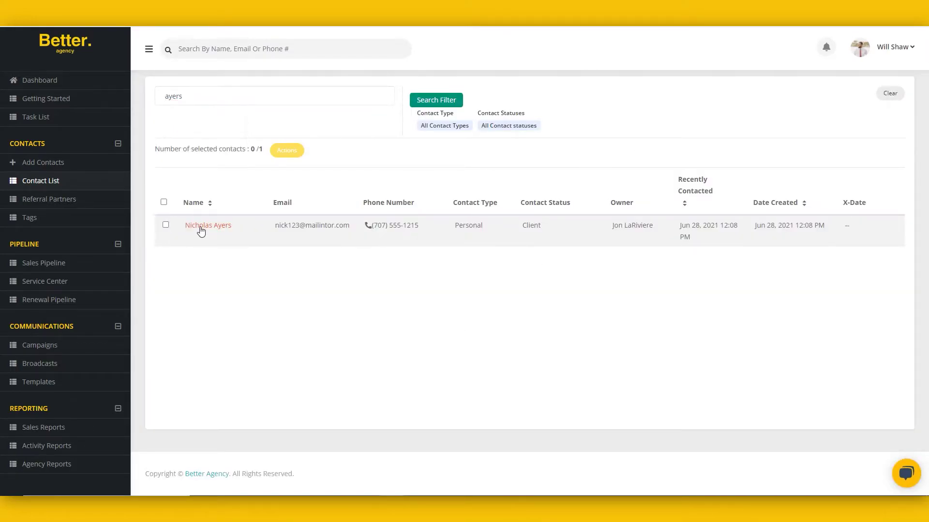
Step: Open the merged contact and find its note listing the merged contact ids and date added
{"action": "left_click", "coordinate": [248, 238]}
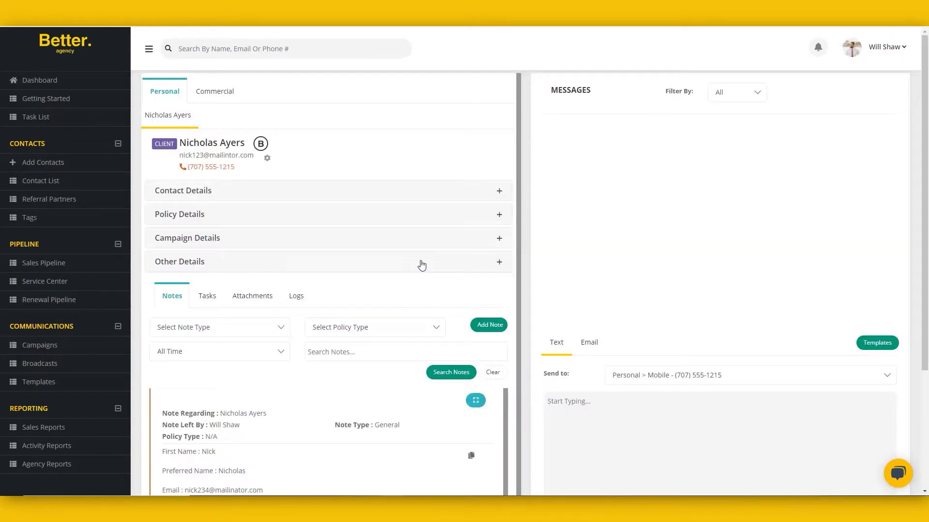
{"action": "scroll", "coordinate": [421, 265], "scroll_direction": "down", "scroll_amount": 1}
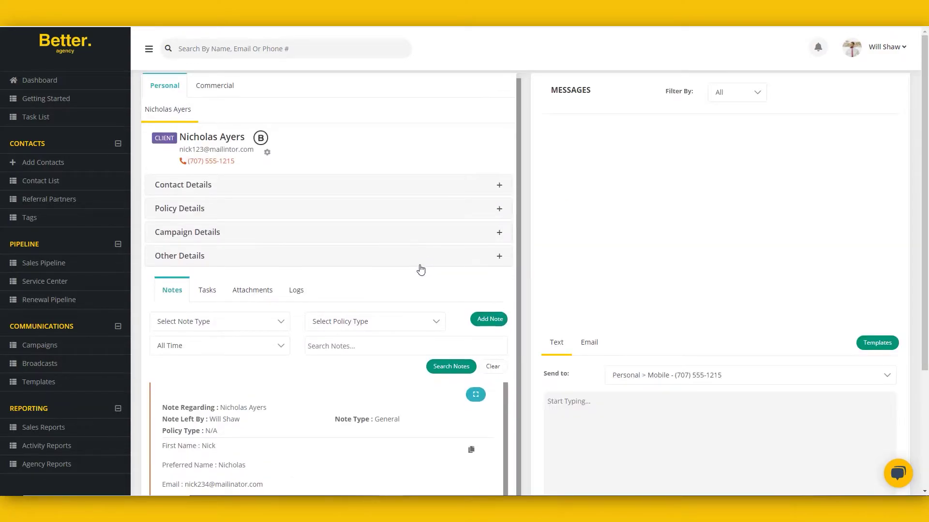
{"action": "scroll", "coordinate": [358, 394], "scroll_direction": "down", "scroll_amount": 3}
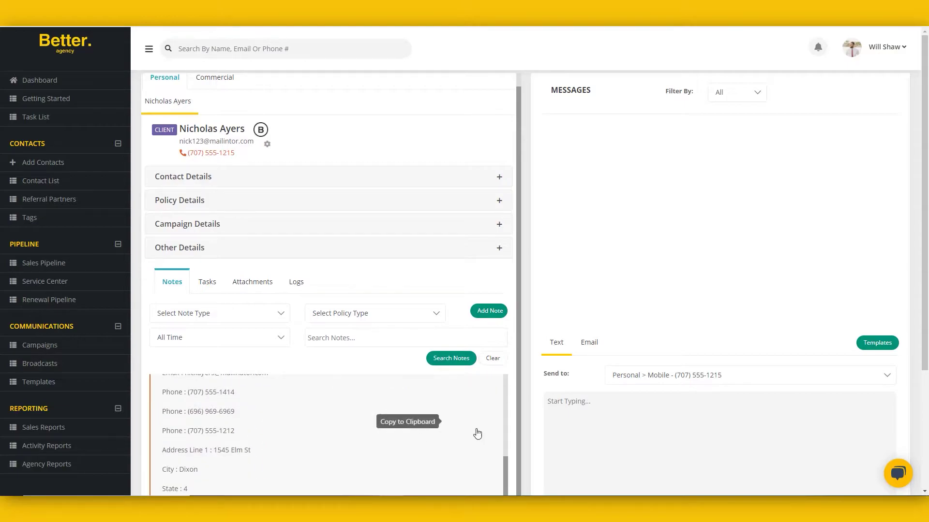
{"action": "scroll", "coordinate": [372, 392], "scroll_direction": "down", "scroll_amount": 4}
{"action": "scroll", "coordinate": [332, 340], "scroll_direction": "up", "scroll_amount": 1}
{"action": "scroll", "coordinate": [333, 340], "scroll_direction": "up", "scroll_amount": 1}
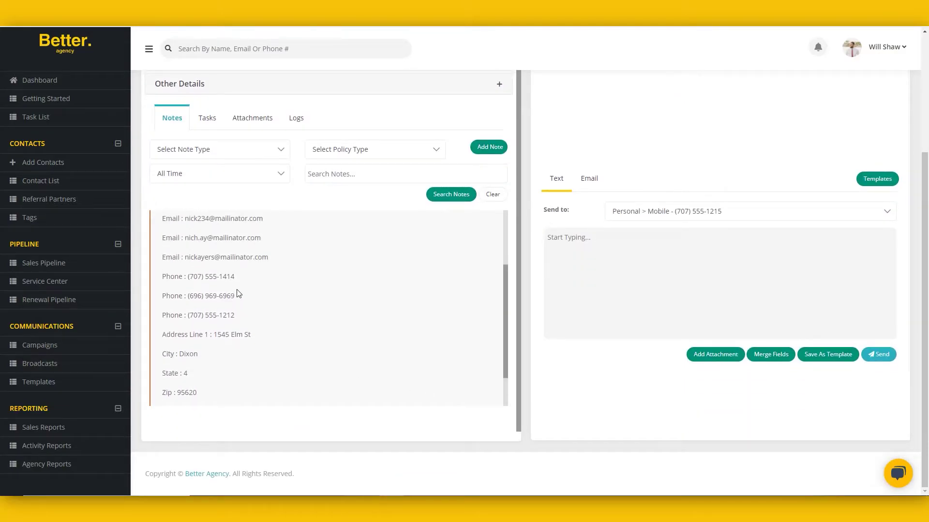
{"action": "scroll", "coordinate": [240, 302], "scroll_direction": "up", "scroll_amount": 5}
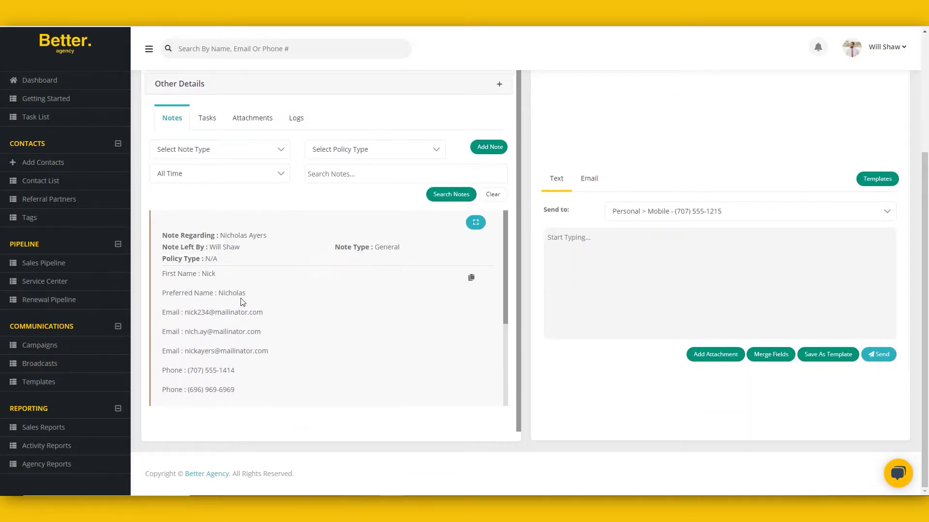
{"action": "scroll", "coordinate": [262, 316], "scroll_direction": "down", "scroll_amount": 8}
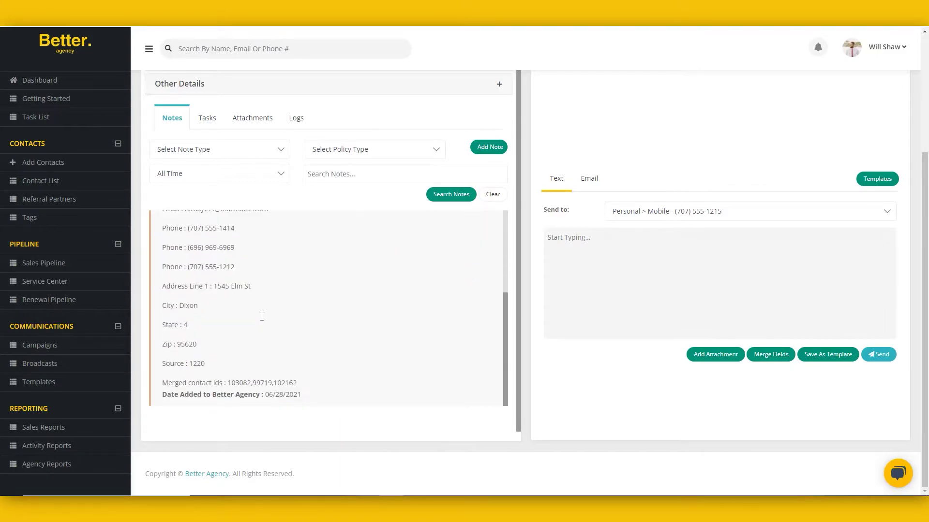
{"action": "left_click_drag", "start_coordinate": [219, 383], "coordinate": [268, 396]}
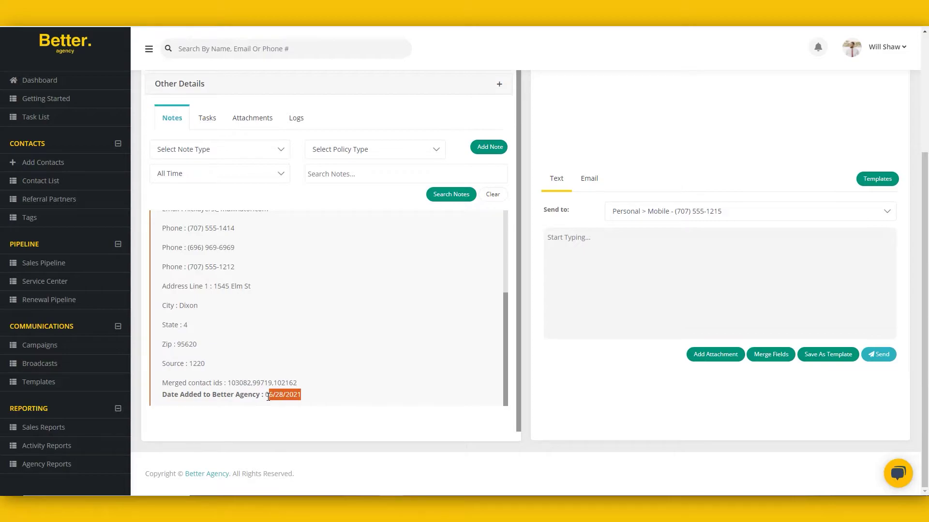
{"action": "left_click", "coordinate": [325, 387]}
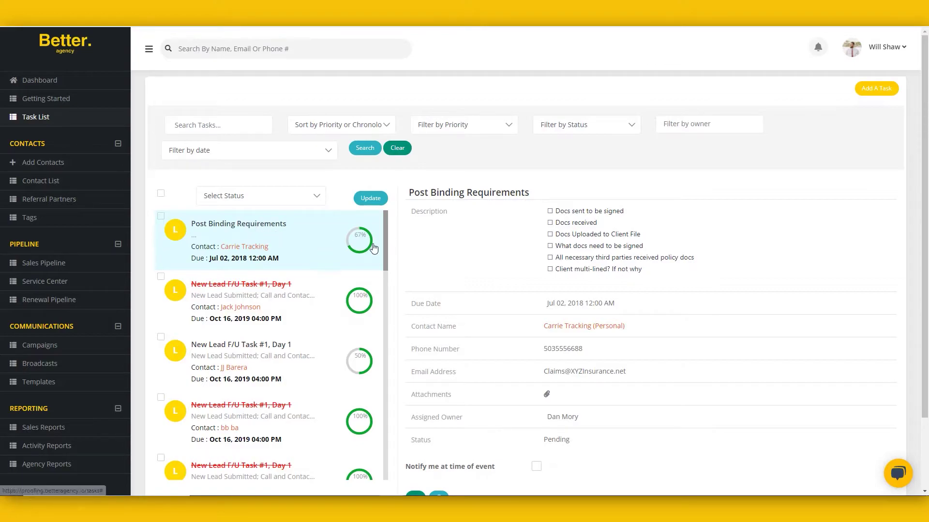
Step: Scroll through the Post Binding Requirements task details, Pending at 67% complete
{"action": "scroll", "coordinate": [684, 363], "scroll_direction": "down", "scroll_amount": 2}
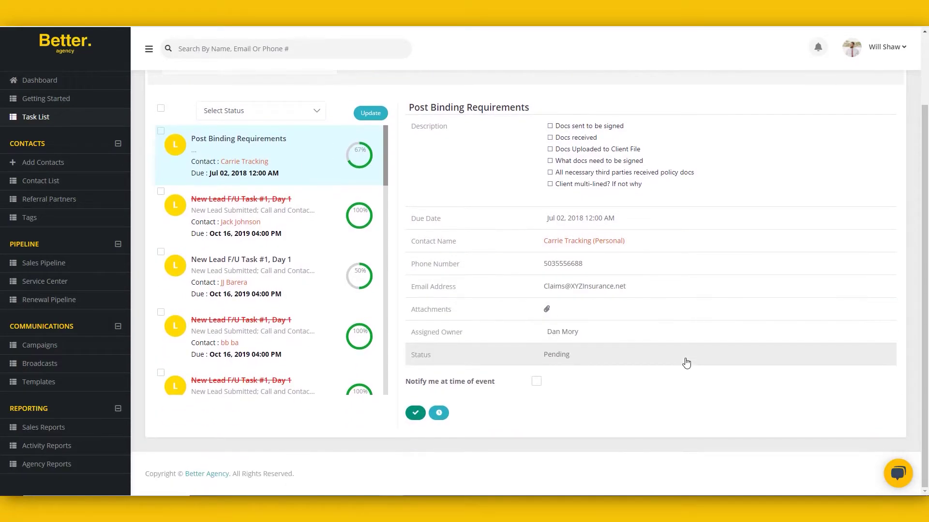
{"action": "scroll", "coordinate": [683, 358], "scroll_direction": "up", "scroll_amount": 2}
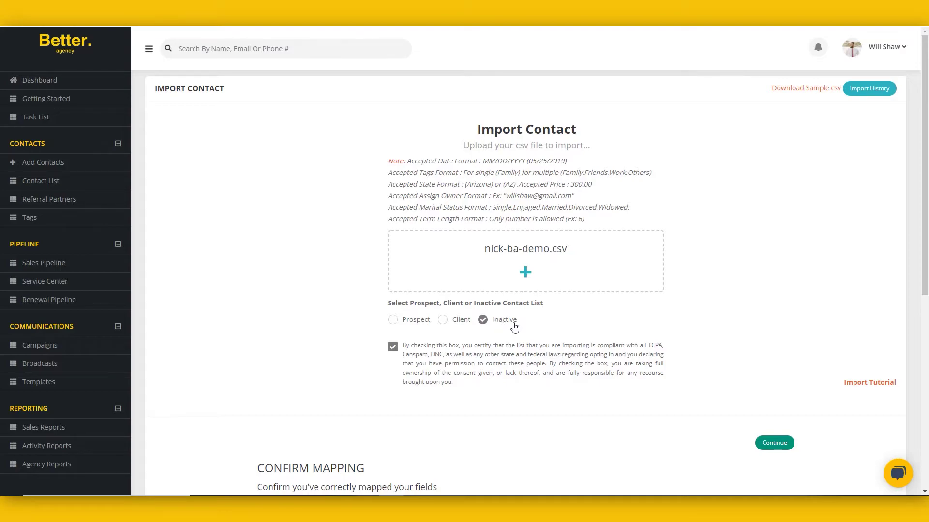
Step: Accept the field mapping for the seven imported contacts and turn on the winback campaign
{"action": "scroll", "coordinate": [552, 385], "scroll_direction": "down", "scroll_amount": 7}
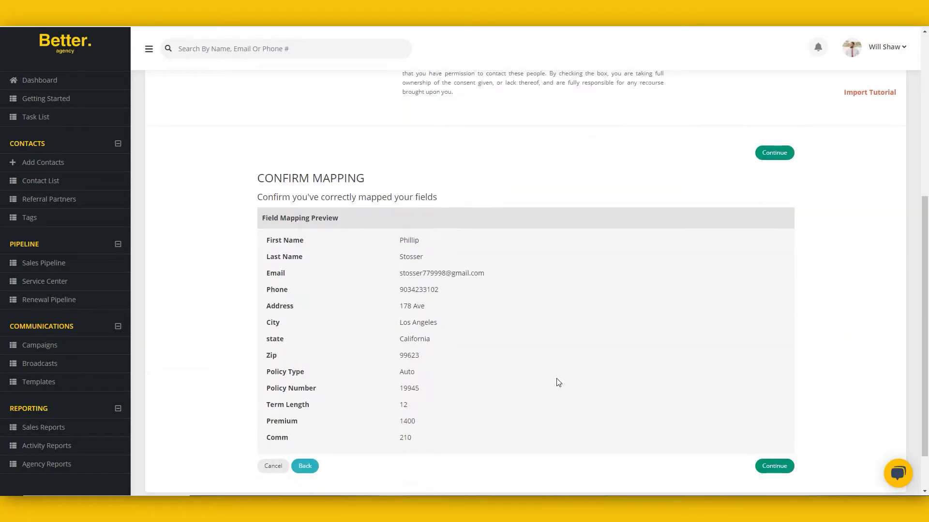
{"action": "left_click", "coordinate": [776, 418]}
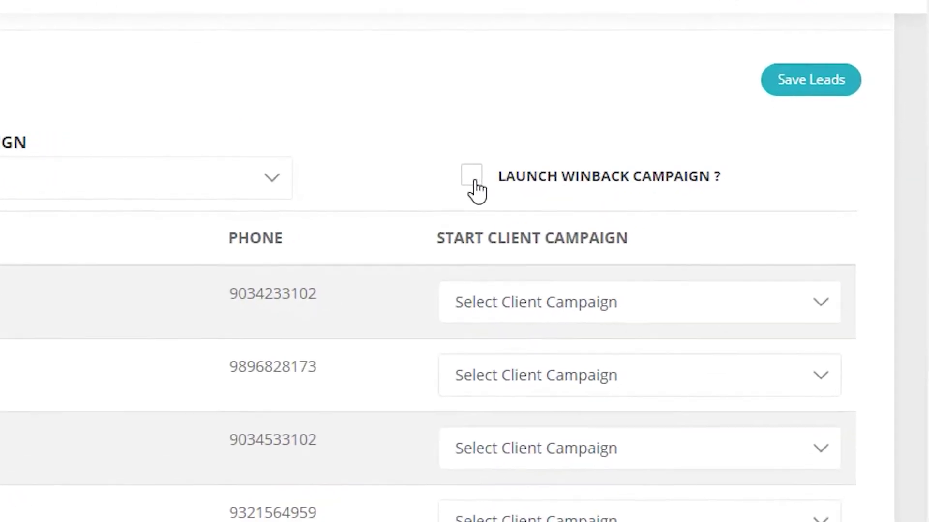
{"action": "left_click", "coordinate": [588, 161]}
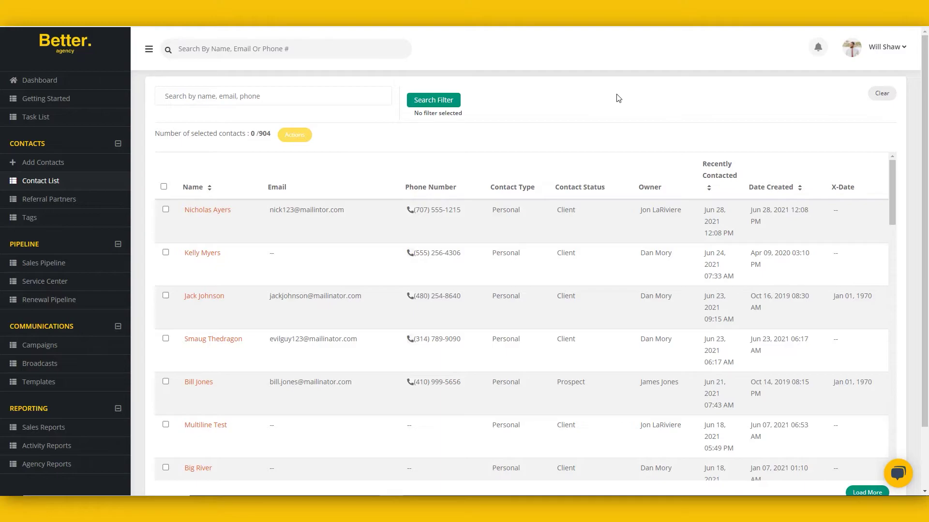
Step: Filter the contacts by carrier Allstate and select all 34 results
{"action": "left_click", "coordinate": [428, 102]}
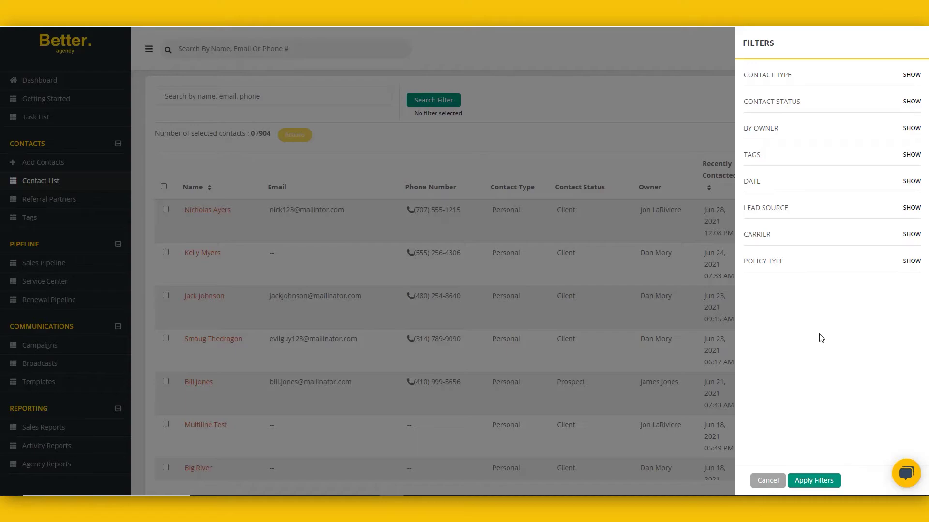
{"action": "left_click", "coordinate": [770, 241]}
{"action": "left_click", "coordinate": [762, 261]}
{"action": "scroll", "coordinate": [785, 341], "scroll_direction": "down", "scroll_amount": 3}
{"action": "scroll", "coordinate": [783, 338], "scroll_direction": "down", "scroll_amount": 5}
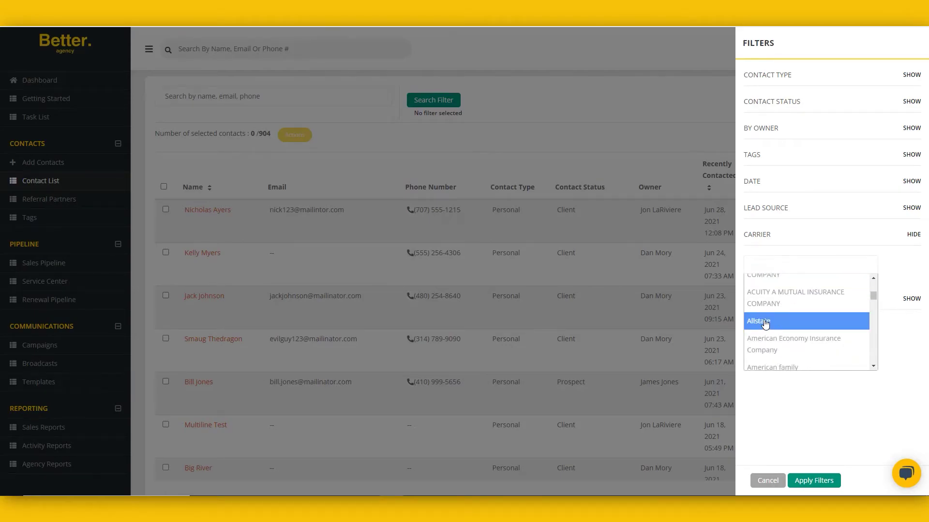
{"action": "left_click", "coordinate": [767, 326]}
{"action": "left_click", "coordinate": [813, 482]}
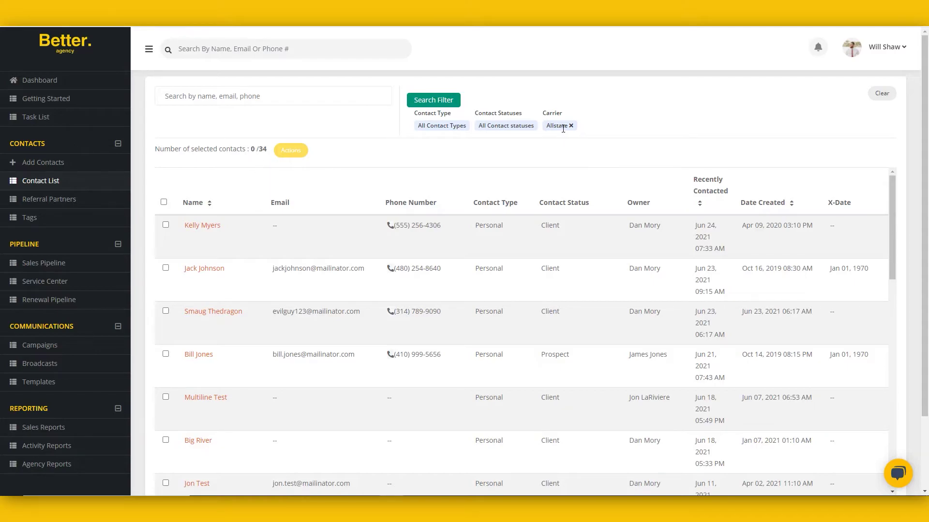
{"action": "left_click", "coordinate": [164, 202]}
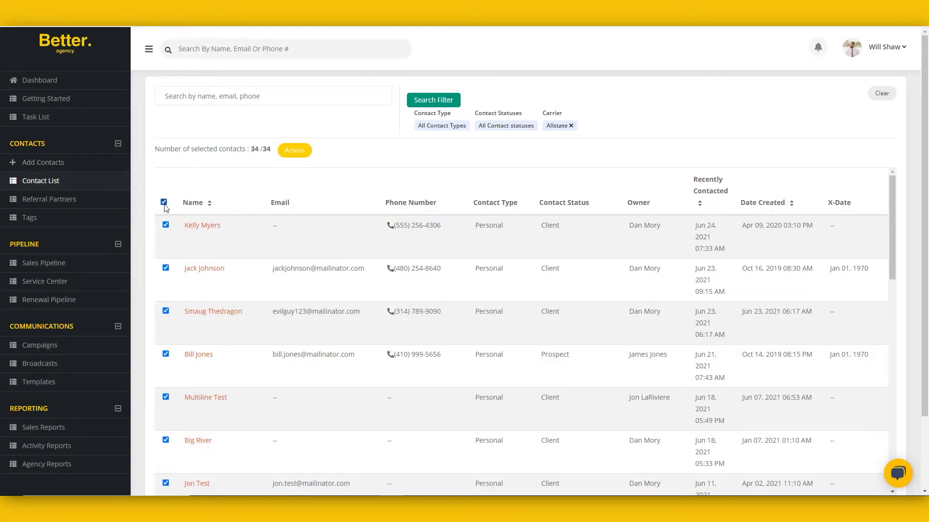
Step: Start the Insolvency Campaign(Personal) for the 34 selected Allstate contacts
{"action": "left_click", "coordinate": [296, 153]}
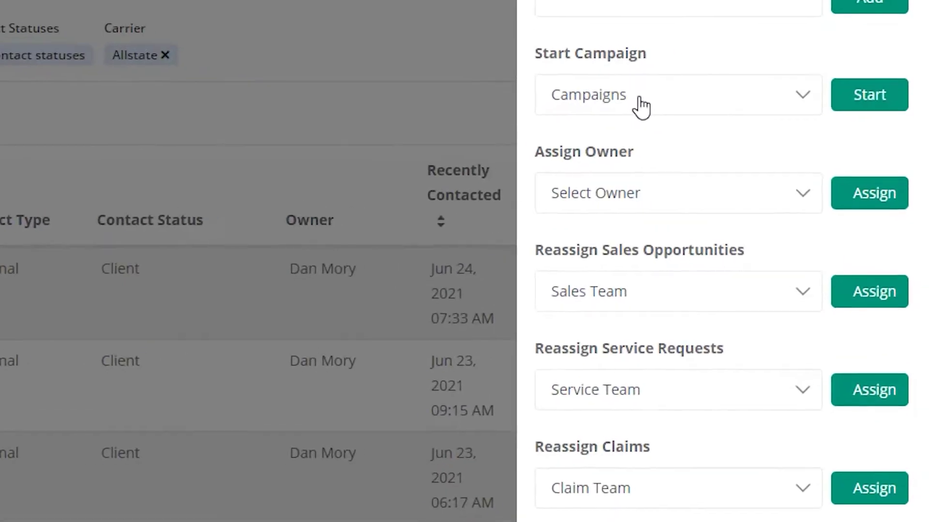
{"action": "left_click", "coordinate": [612, 90]}
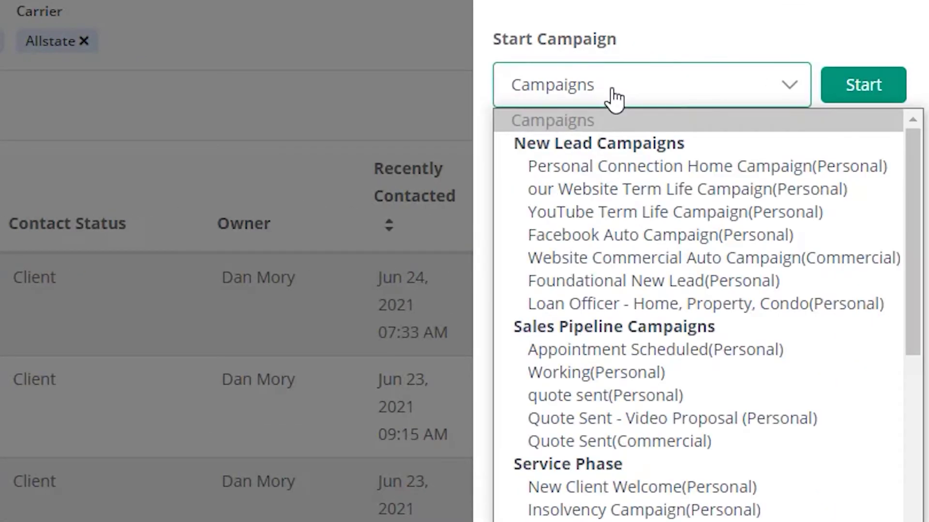
{"action": "left_click", "coordinate": [601, 512]}
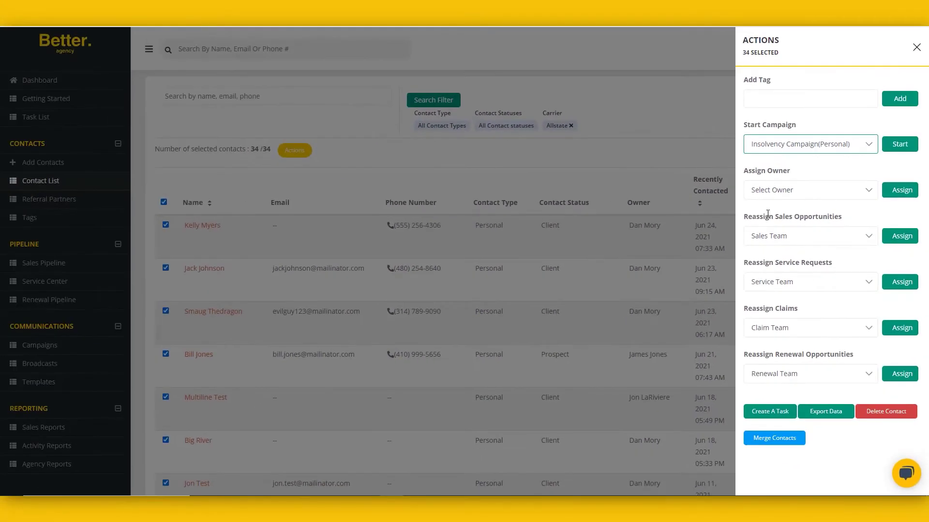
{"action": "left_click", "coordinate": [604, 92]}
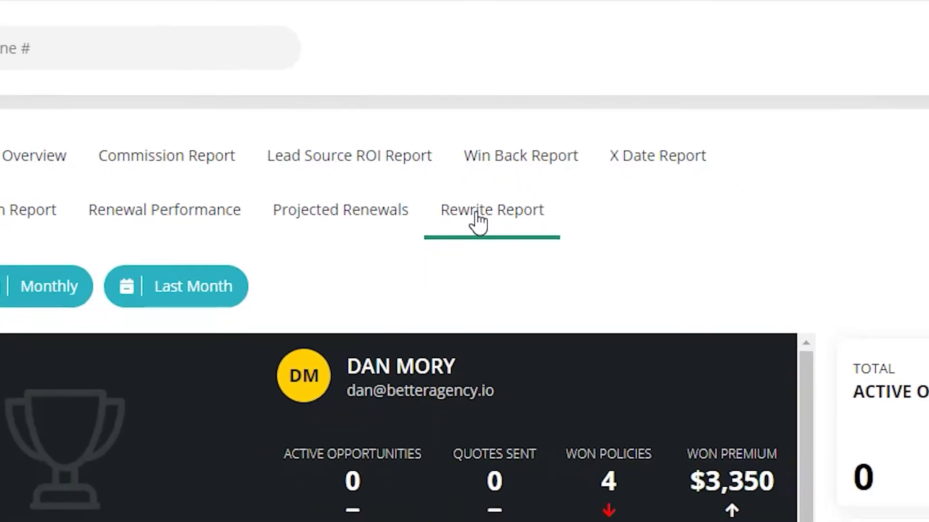
{"action": "left_click", "coordinate": [467, 291]}
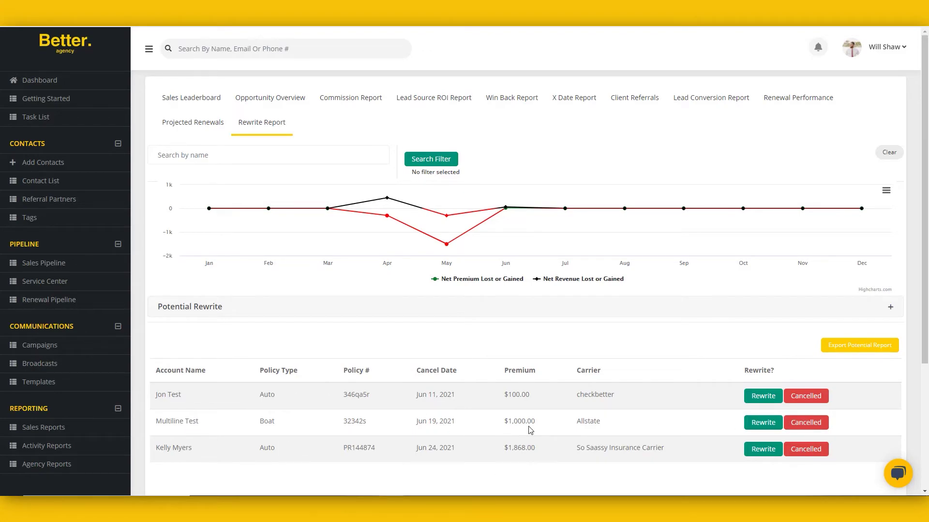
{"action": "left_click", "coordinate": [772, 424]}
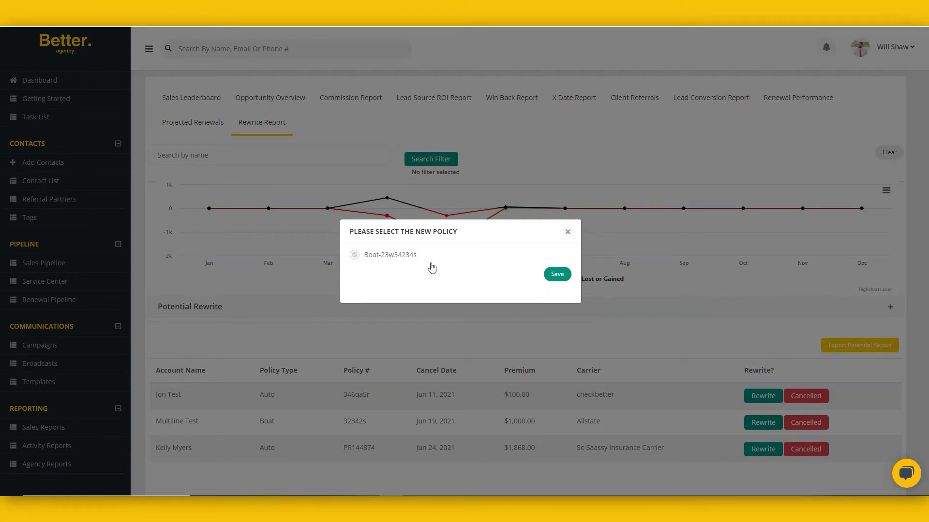
{"action": "left_click", "coordinate": [430, 264]}
{"action": "left_click", "coordinate": [557, 275]}
{"action": "left_click", "coordinate": [455, 315]}
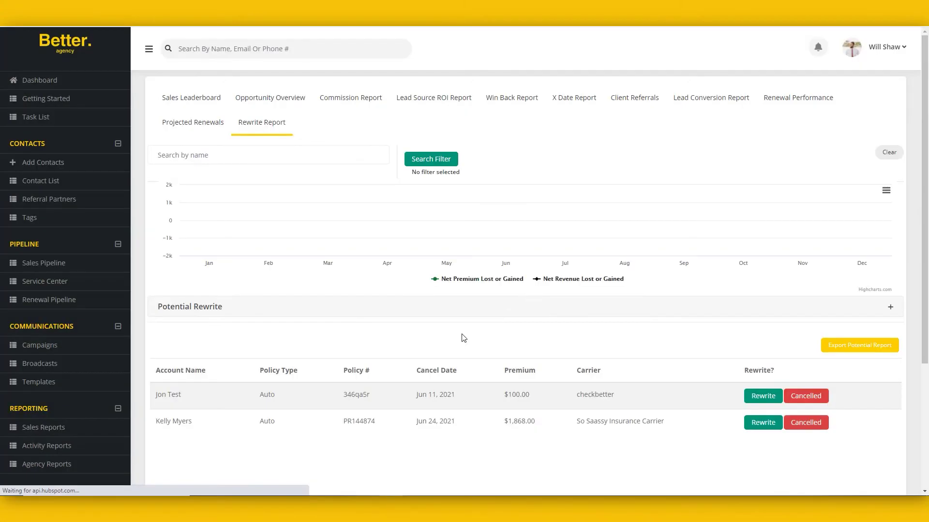
{"action": "scroll", "coordinate": [738, 452], "scroll_direction": "down", "scroll_amount": 4}
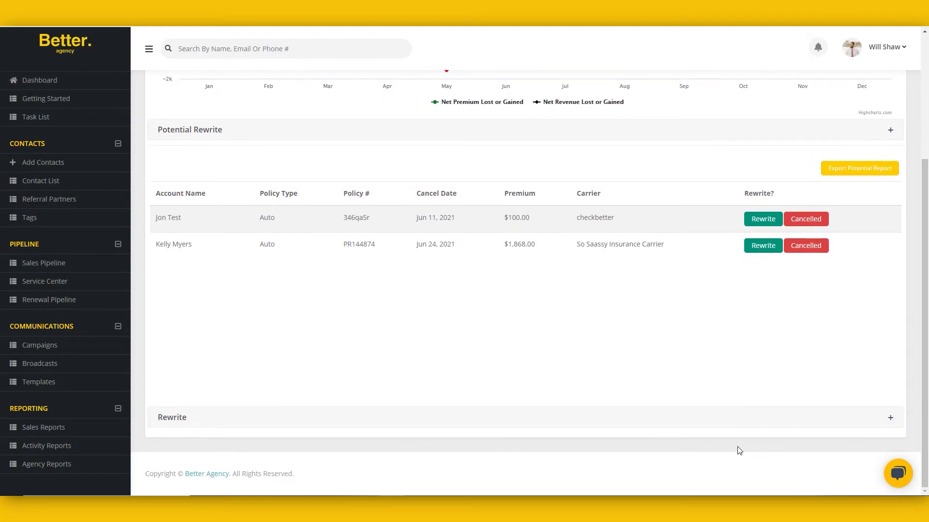
{"action": "left_click", "coordinate": [197, 417]}
{"action": "scroll", "coordinate": [415, 407], "scroll_direction": "down", "scroll_amount": 5}
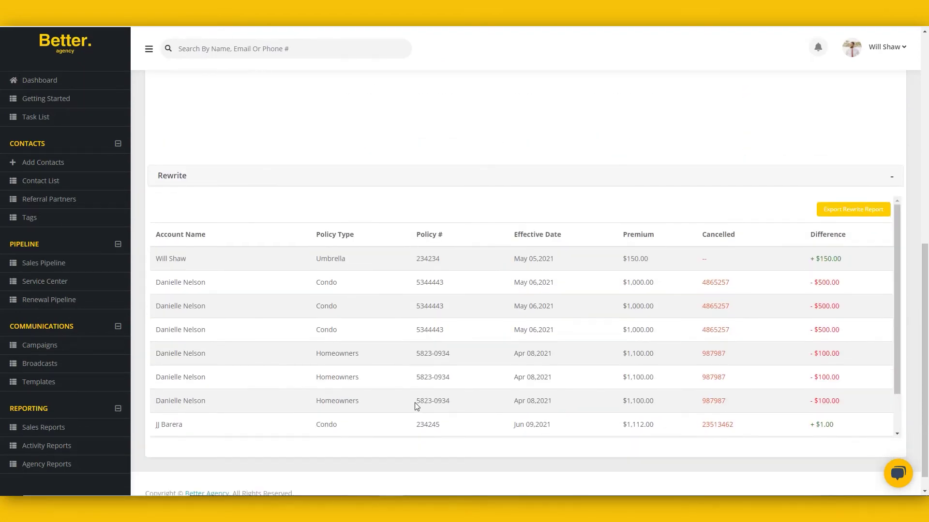